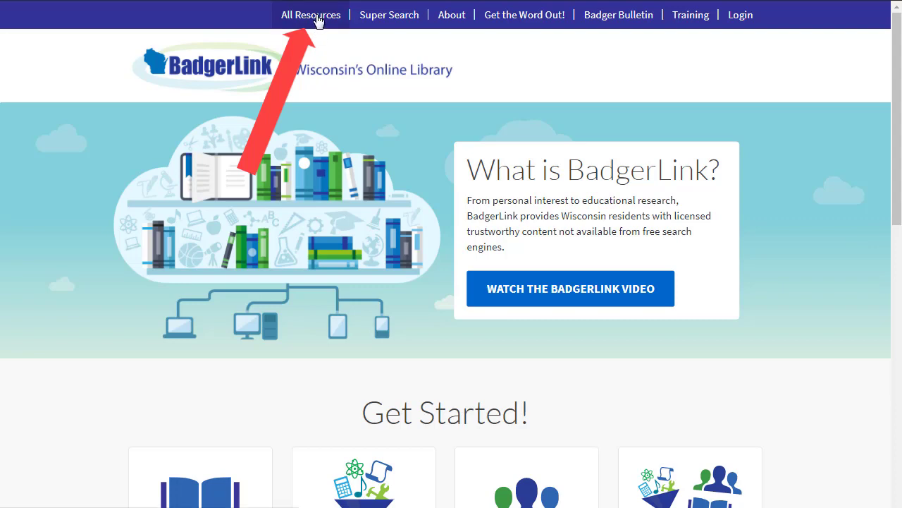
Scroll down the BadgerLink home page to the resource browse options
{"action": "scroll", "coordinate": [855, 341], "scroll_direction": "down", "scroll_amount": 3}
{"action": "scroll", "coordinate": [841, 344], "scroll_direction": "down", "scroll_amount": 2}
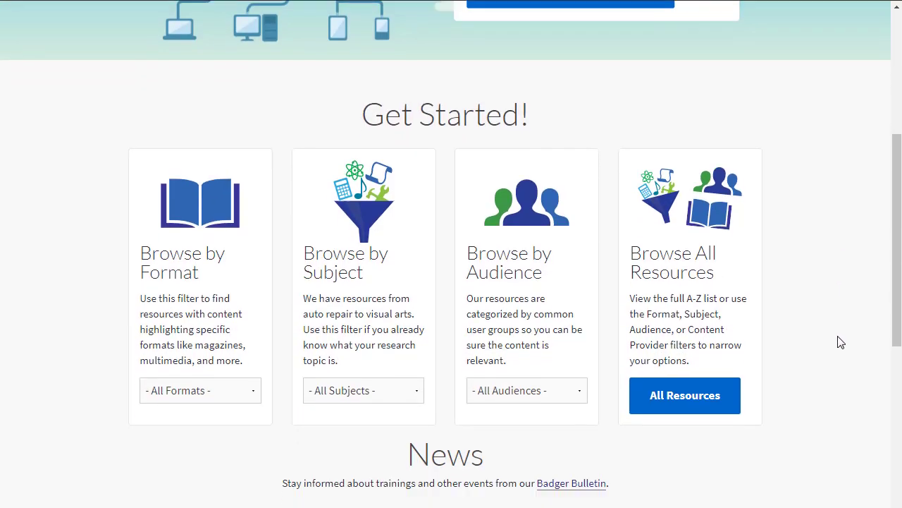
Open All Resources and filter the list to the EBSCO content provider
{"action": "left_click", "coordinate": [699, 343]}
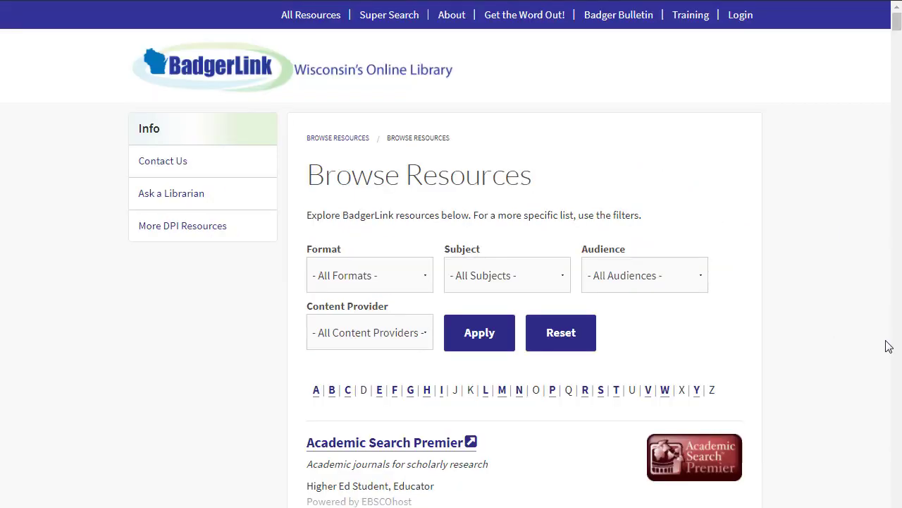
{"action": "left_click", "coordinate": [392, 345]}
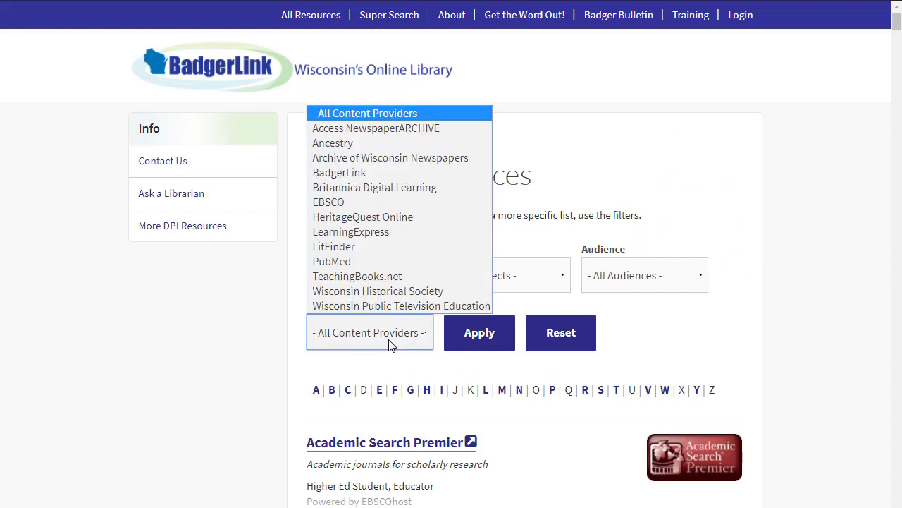
{"action": "left_click", "coordinate": [373, 202]}
{"action": "left_click", "coordinate": [479, 334]}
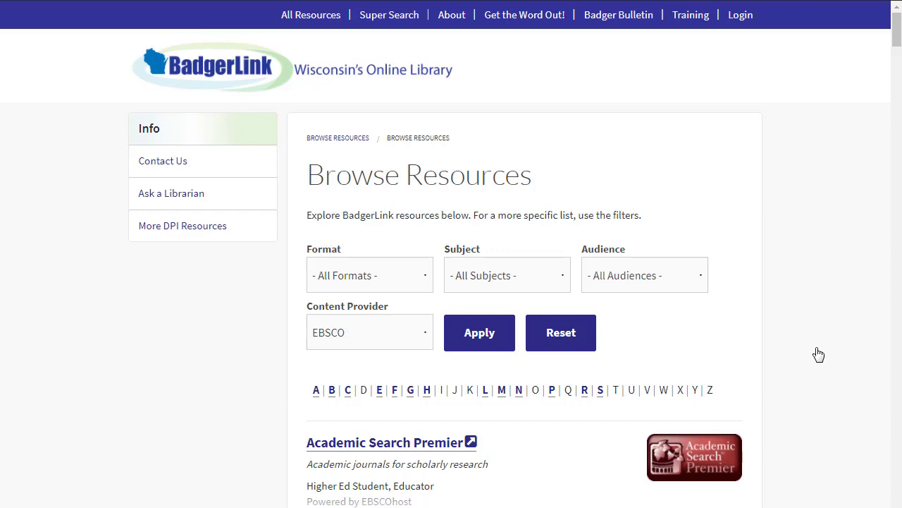
{"action": "scroll", "coordinate": [818, 354], "scroll_direction": "down", "scroll_amount": 3}
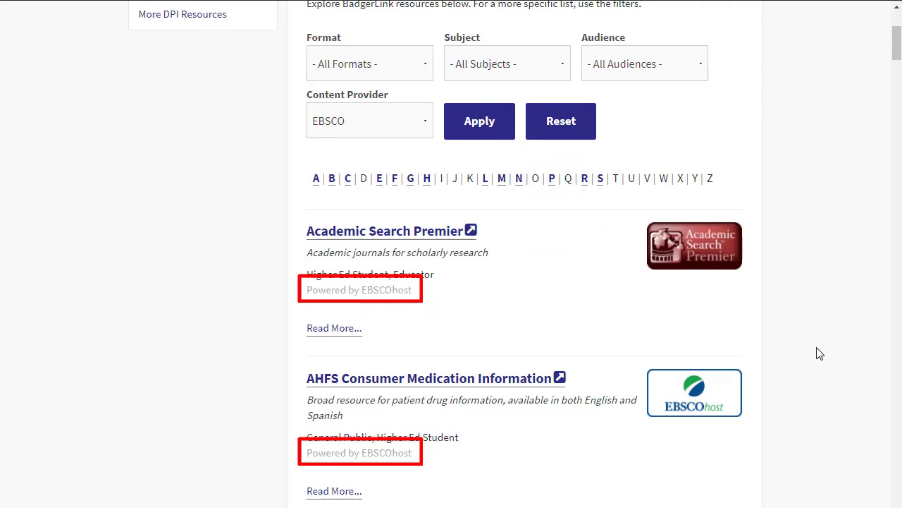
Open Academic Search Premier, switch the interface to Čeština, then back to English
{"action": "left_click", "coordinate": [441, 240]}
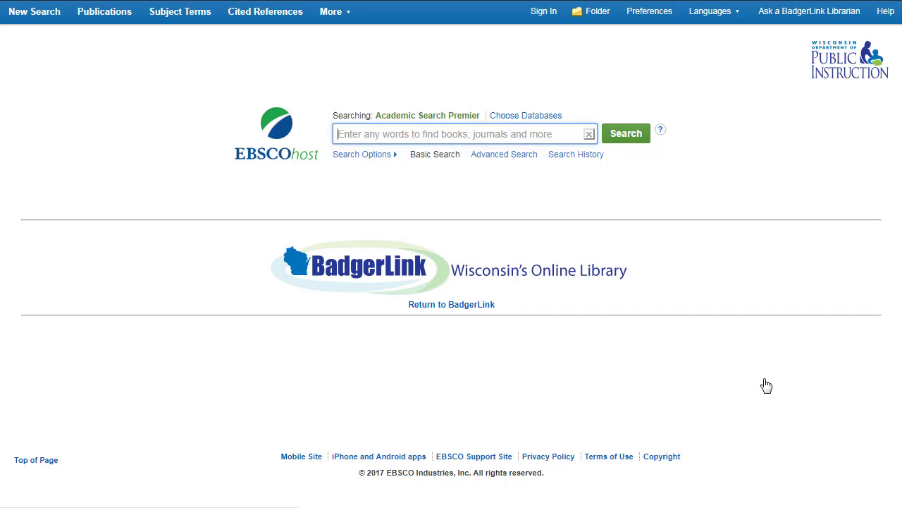
{"action": "left_click", "coordinate": [707, 11]}
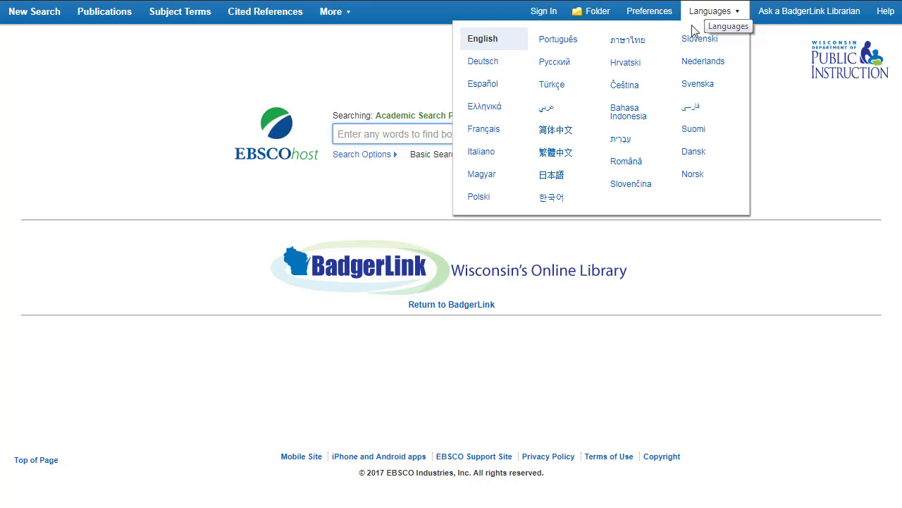
{"action": "left_click", "coordinate": [634, 85]}
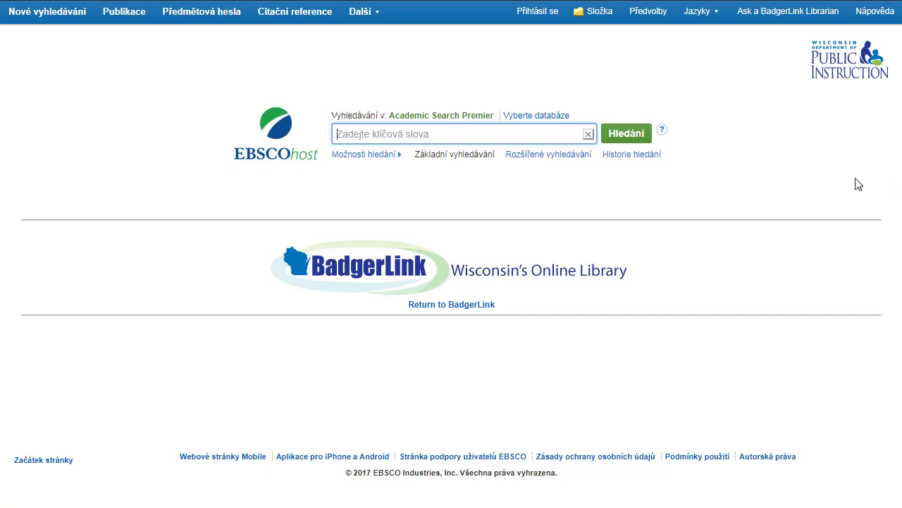
{"action": "left_click", "coordinate": [701, 16]}
{"action": "left_click", "coordinate": [477, 41]}
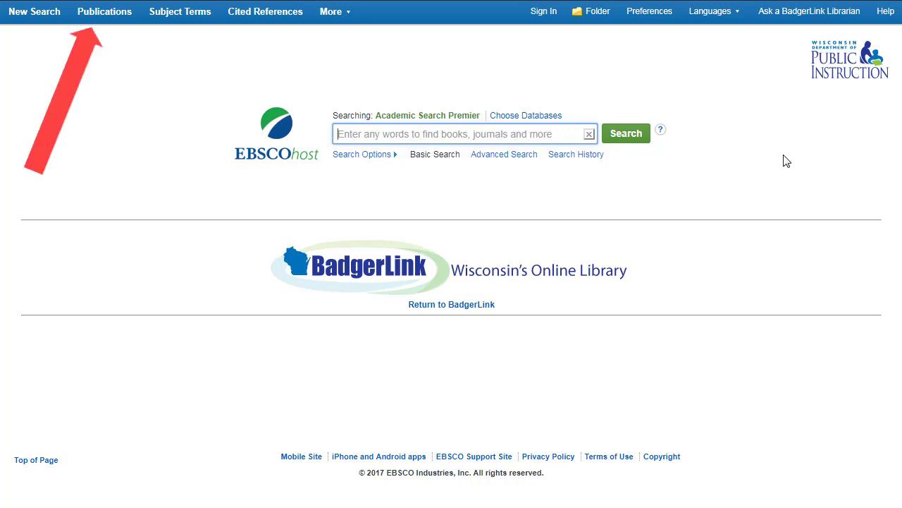
{"action": "left_click", "coordinate": [107, 12]}
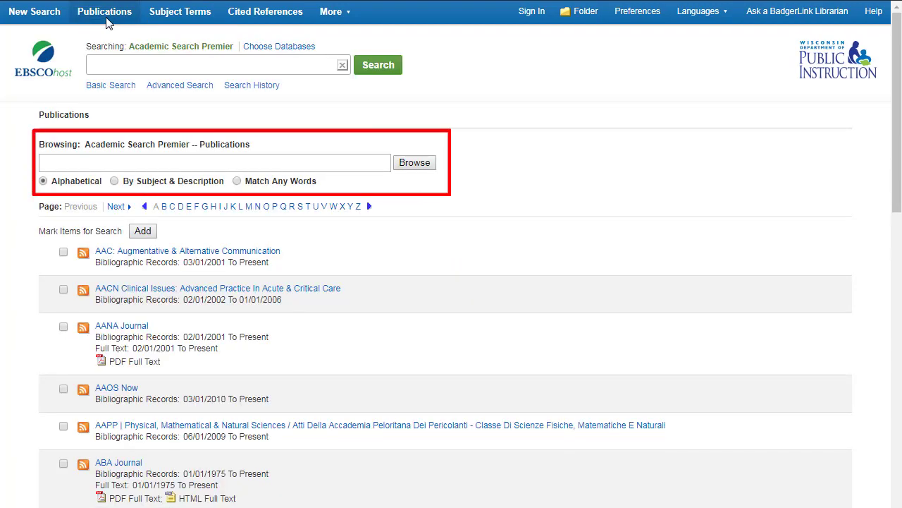
{"action": "left_click", "coordinate": [291, 162]}
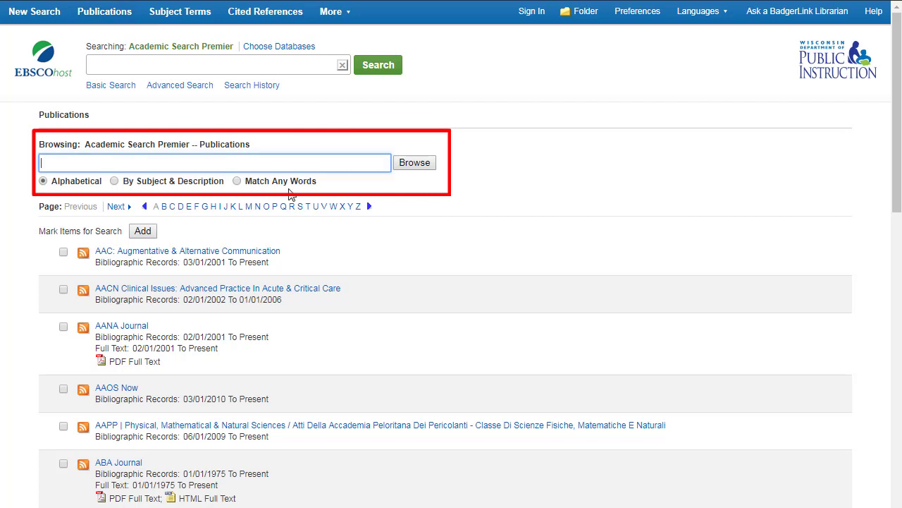
{"action": "type", "text": "newsweek"}
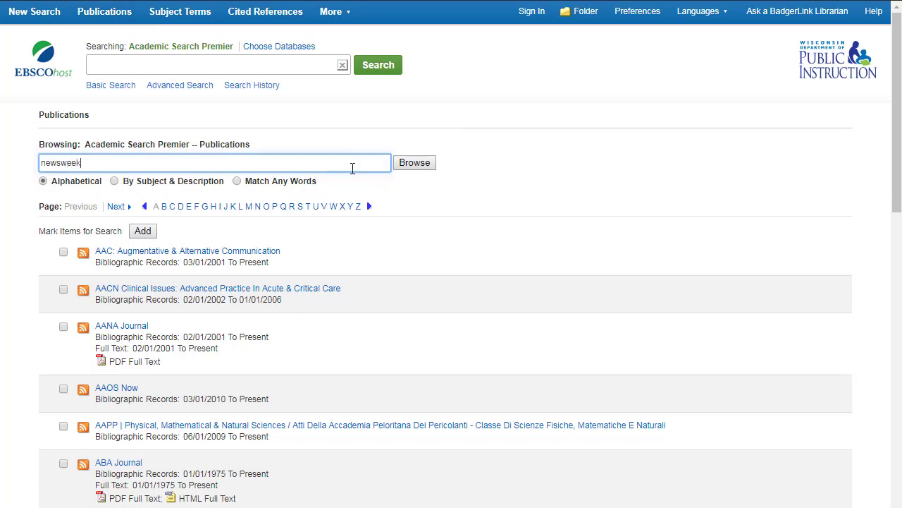
{"action": "left_click", "coordinate": [411, 164]}
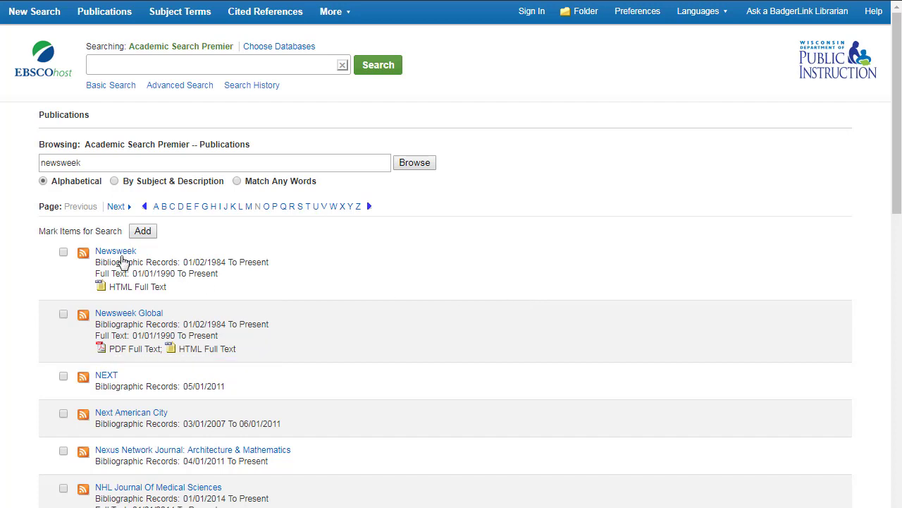
{"action": "left_click", "coordinate": [116, 251]}
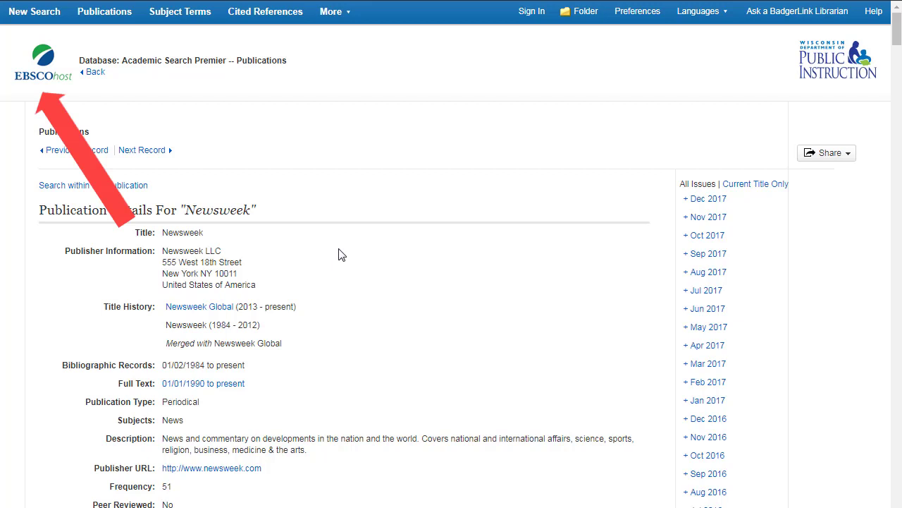
{"action": "left_click", "coordinate": [39, 69]}
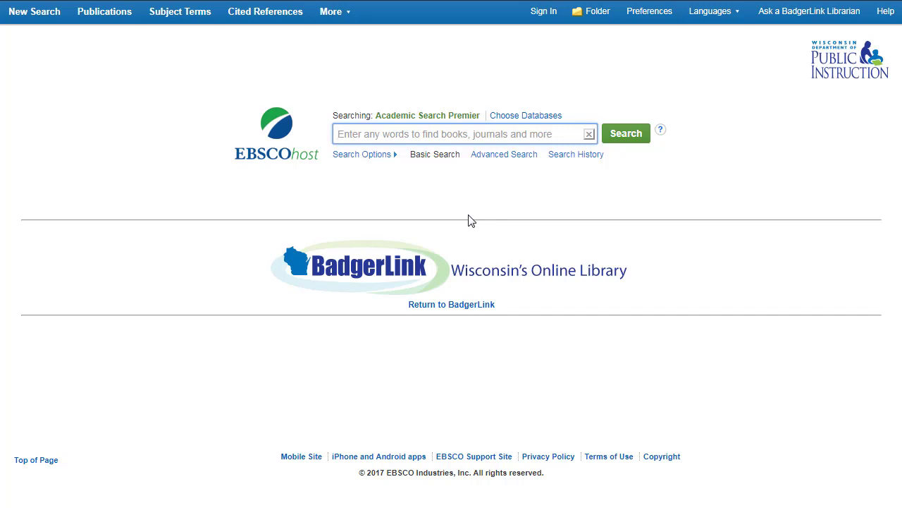
Select all databases for searching, then expand and collapse the searched-databases list
{"action": "left_click", "coordinate": [526, 115]}
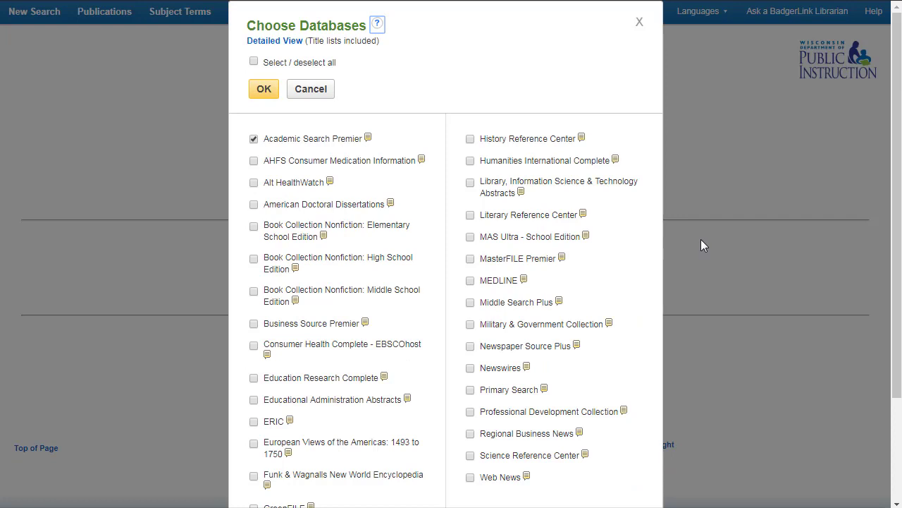
{"action": "scroll", "coordinate": [710, 244], "scroll_direction": "down", "scroll_amount": 3}
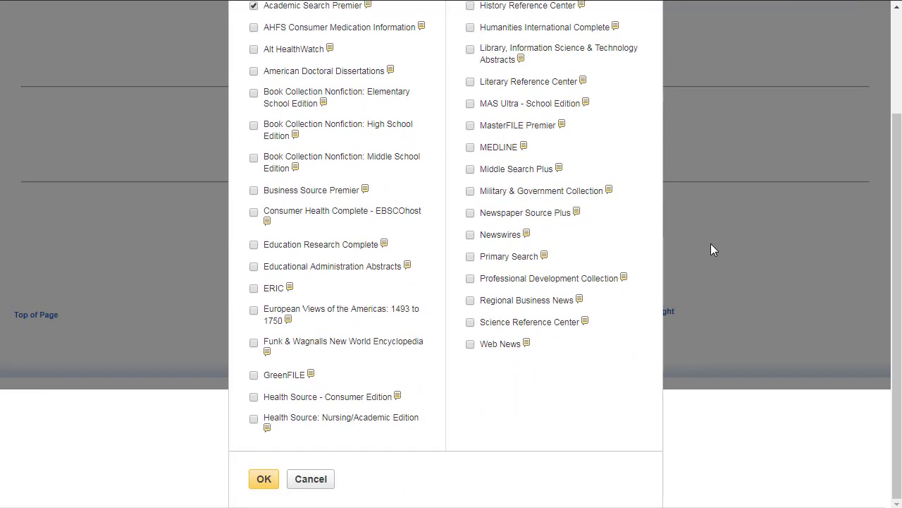
{"action": "scroll", "coordinate": [711, 243], "scroll_direction": "up", "scroll_amount": 3}
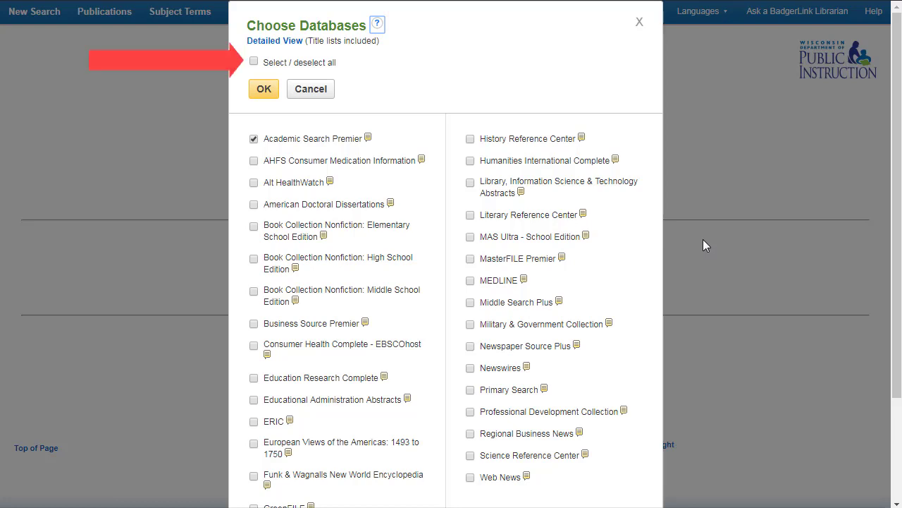
{"action": "left_click", "coordinate": [253, 62]}
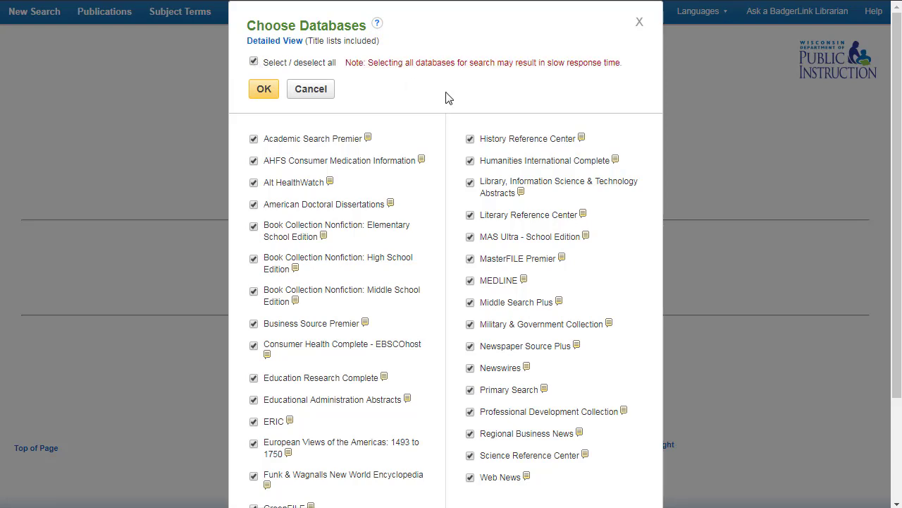
{"action": "left_click", "coordinate": [264, 89]}
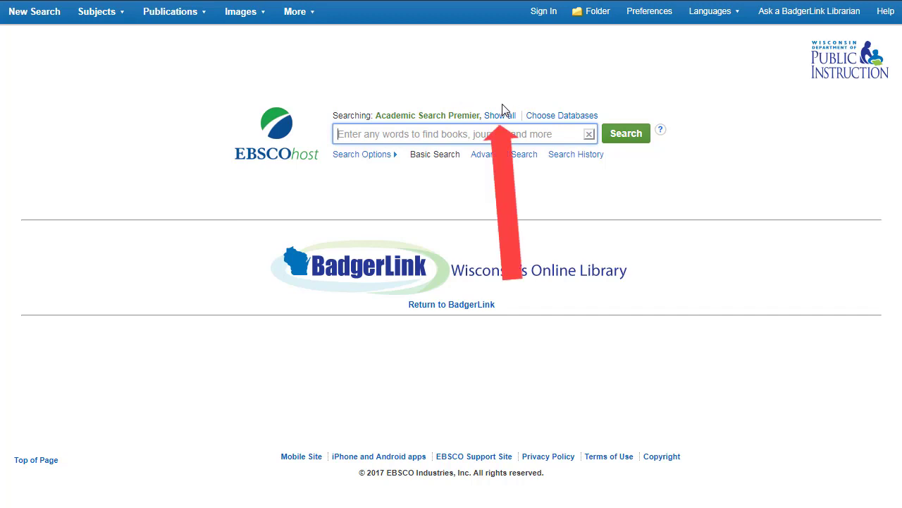
{"action": "left_click", "coordinate": [500, 117]}
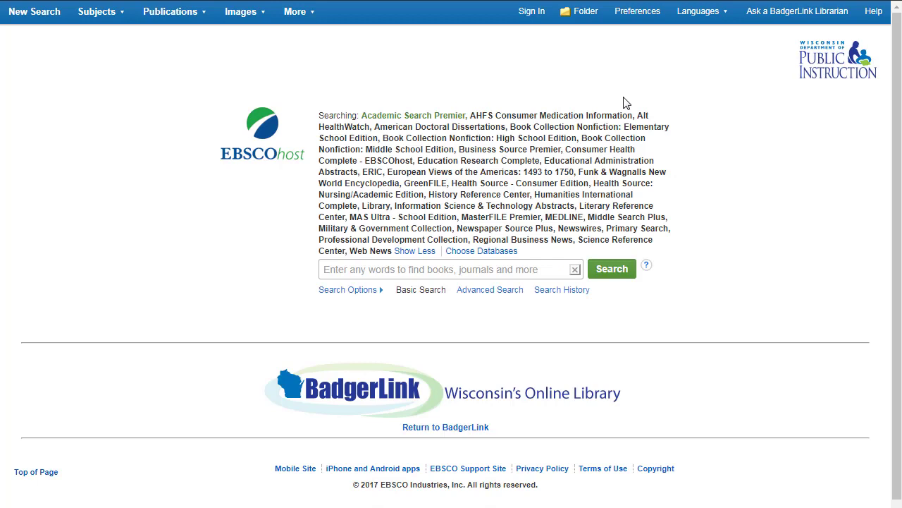
{"action": "left_click", "coordinate": [414, 252]}
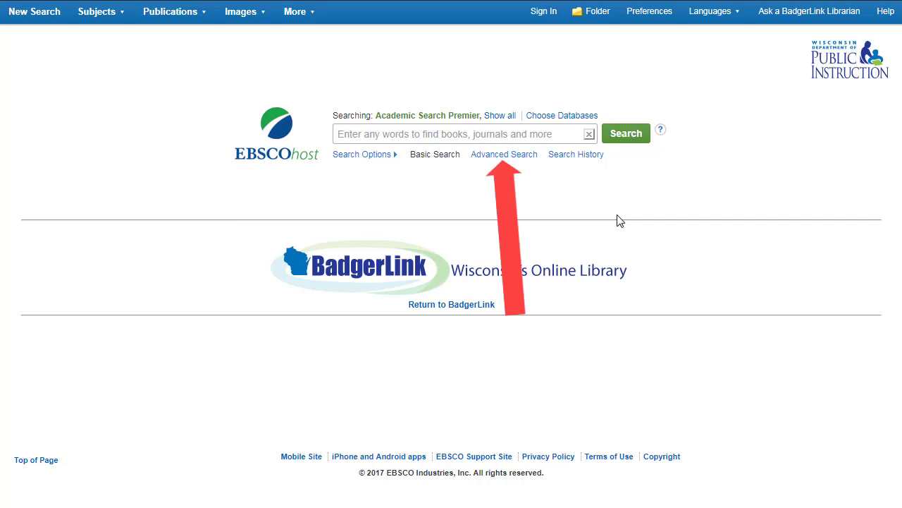
In Advanced Search, enter the terms 'water pollution' and 'ocean'
{"action": "left_click", "coordinate": [502, 157]}
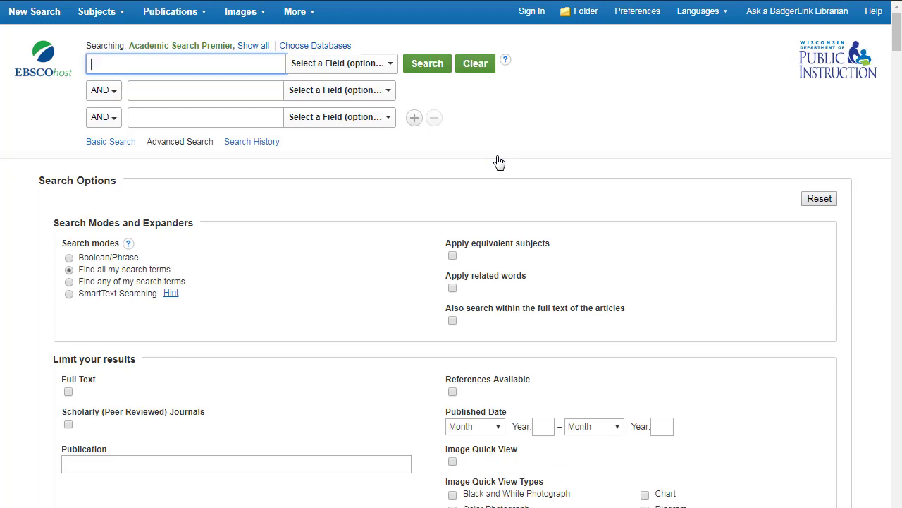
{"action": "type", "text": "water pollution"}
{"action": "left_click", "coordinate": [484, 151]}
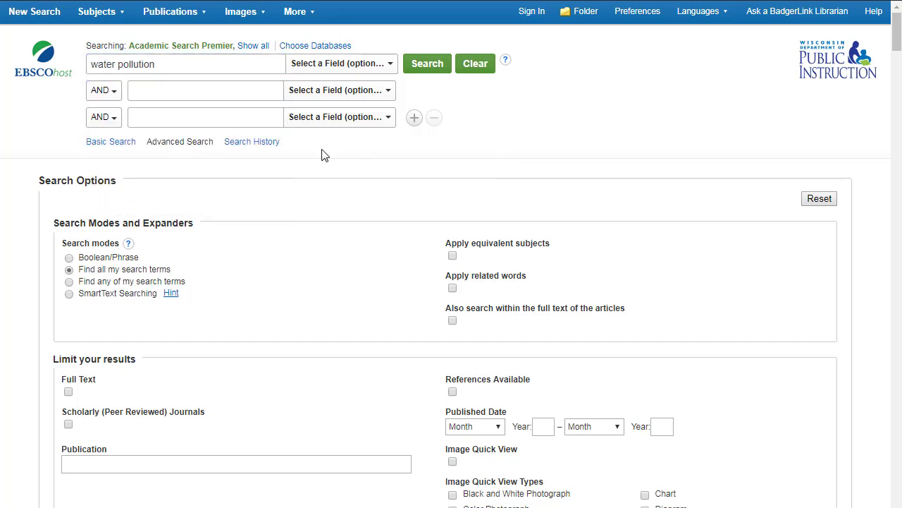
{"action": "left_click", "coordinate": [176, 93]}
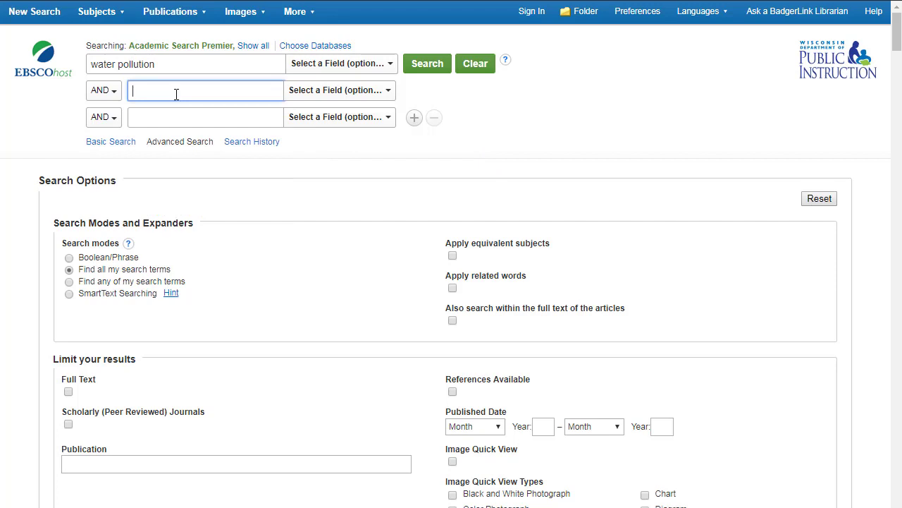
{"action": "type", "text": "cean"}
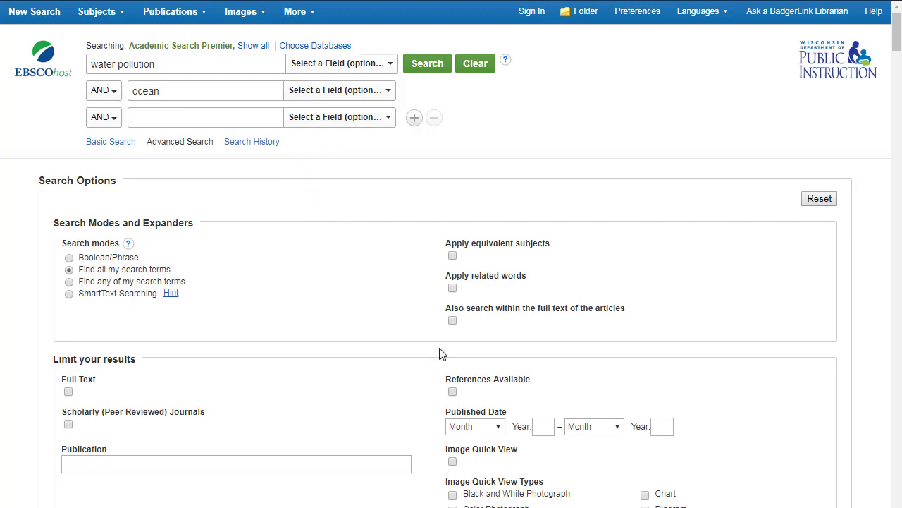
Limit Published Date to January 2010 through December 2017 and run the search
{"action": "scroll", "coordinate": [625, 394], "scroll_direction": "down", "scroll_amount": 1}
{"action": "left_click", "coordinate": [494, 357]}
{"action": "left_click", "coordinate": [497, 377]}
{"action": "left_click", "coordinate": [543, 355]}
{"action": "type", "text": "2010"}
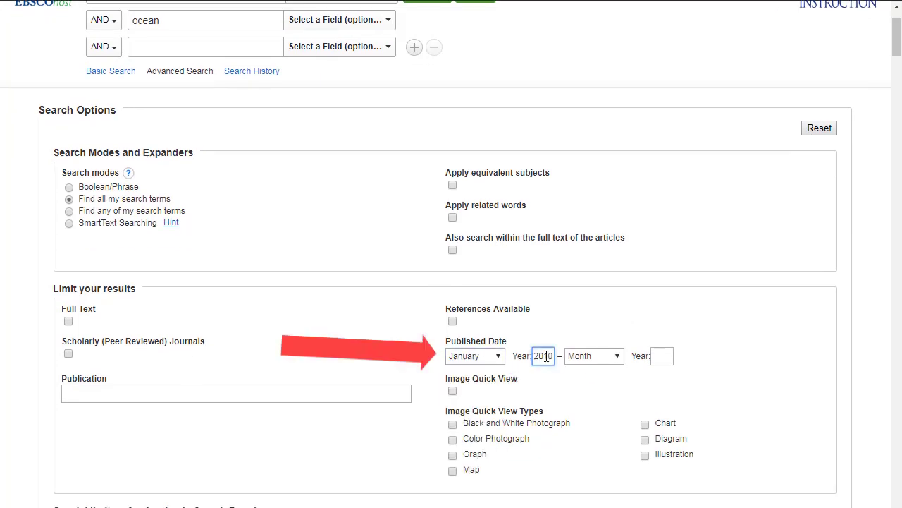
{"action": "left_click", "coordinate": [607, 356]}
{"action": "left_click", "coordinate": [587, 499]}
{"action": "left_click", "coordinate": [662, 356]}
{"action": "type", "text": "2017"}
{"action": "key", "text": "Return"}
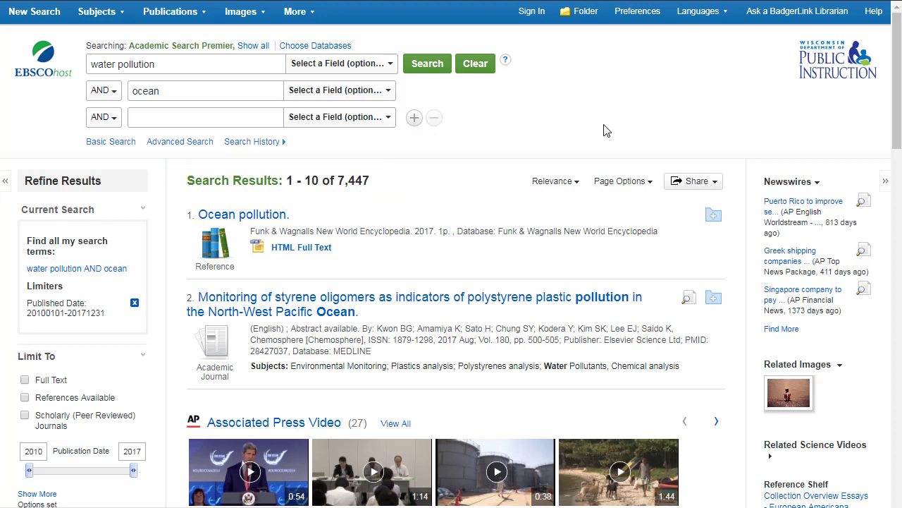
Limit the results to Full Text and the Magazines source type, leaving 699 hits
{"action": "left_click", "coordinate": [25, 382]}
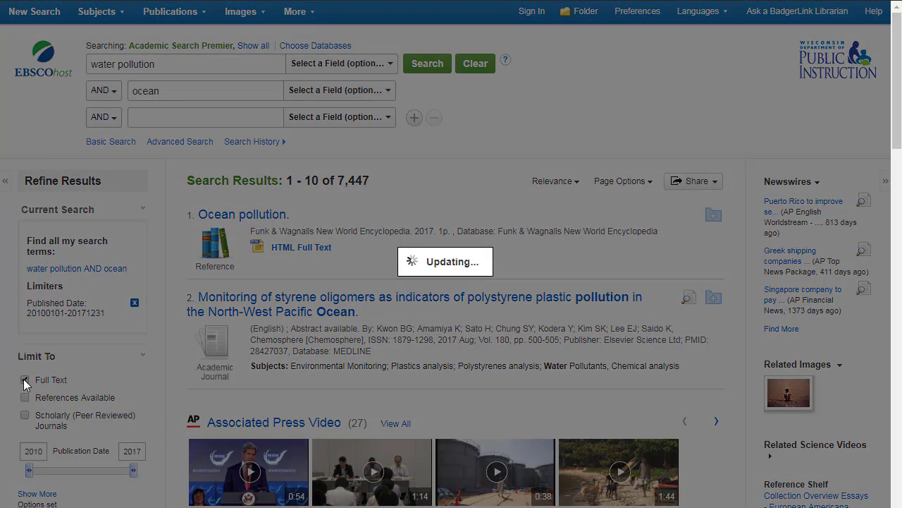
{"action": "scroll", "coordinate": [24, 384], "scroll_direction": "down", "scroll_amount": 2}
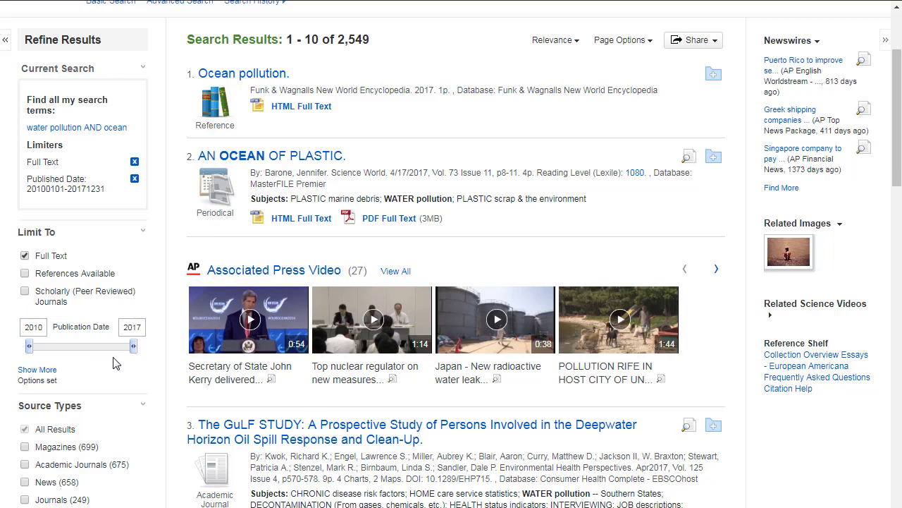
{"action": "scroll", "coordinate": [124, 362], "scroll_direction": "down", "scroll_amount": 2}
{"action": "scroll", "coordinate": [124, 363], "scroll_direction": "down", "scroll_amount": 1}
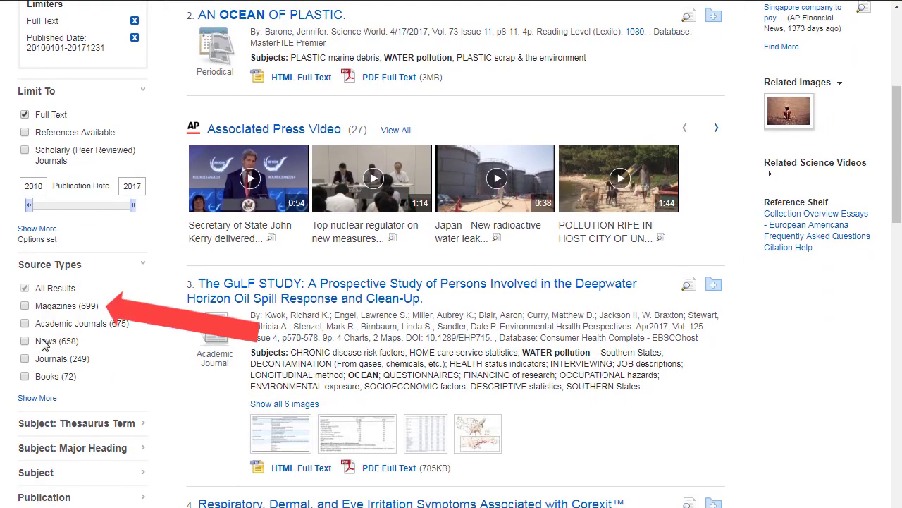
{"action": "left_click", "coordinate": [24, 306]}
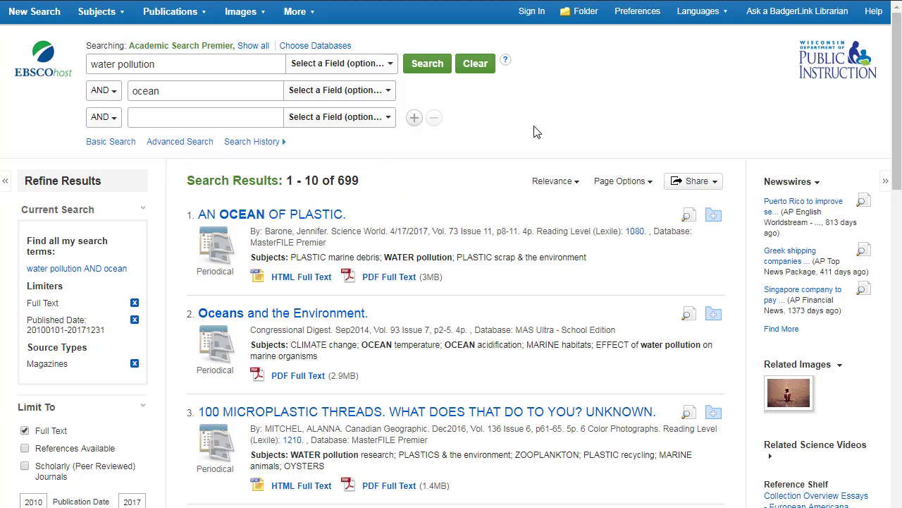
Open the 'AN OCEAN OF PLASTIC.' record, preview its PDF, and return to the detailed record
{"action": "left_click", "coordinate": [253, 214]}
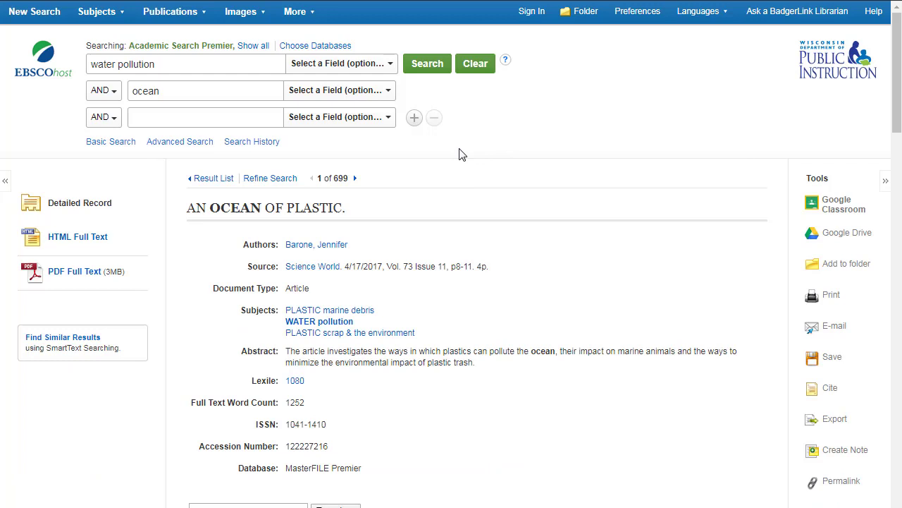
{"action": "left_click", "coordinate": [74, 272]}
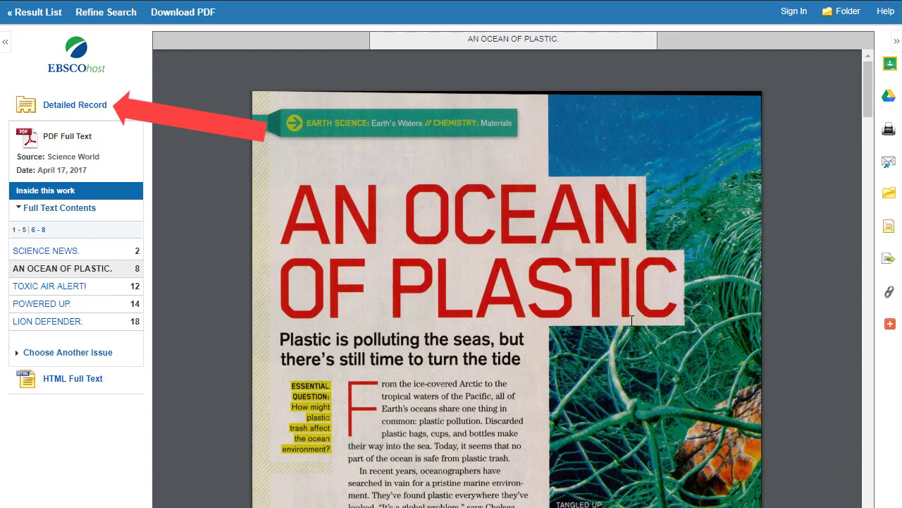
{"action": "left_click", "coordinate": [103, 108]}
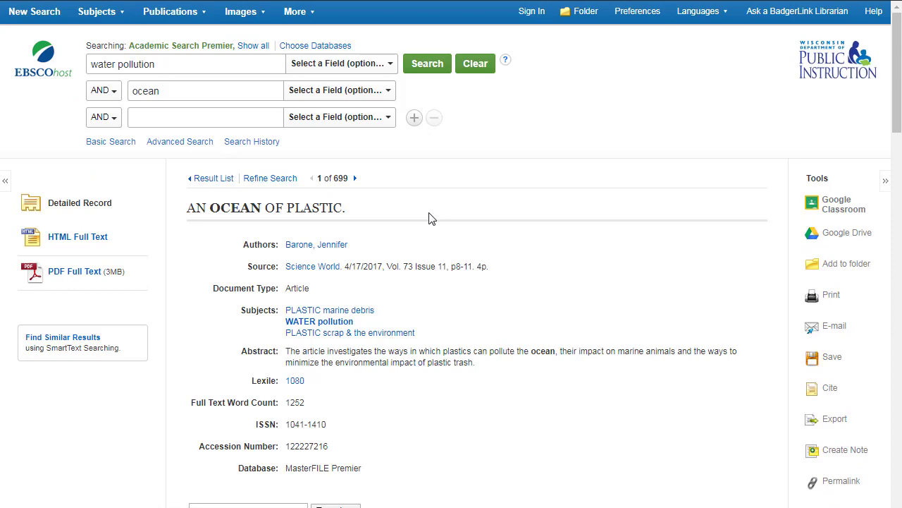
Review the article's ready-made citation formats in the Cite panel, then close it
{"action": "left_click", "coordinate": [830, 388]}
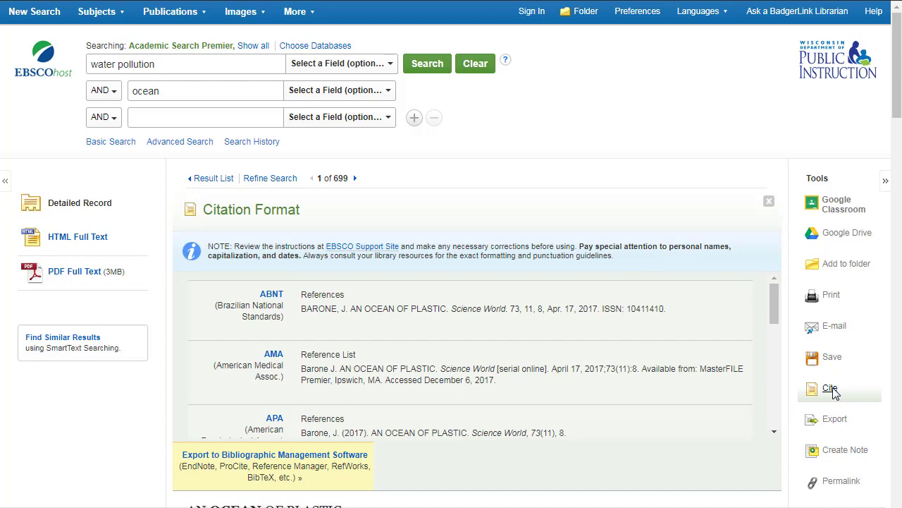
{"action": "scroll", "coordinate": [487, 365], "scroll_direction": "down", "scroll_amount": 5}
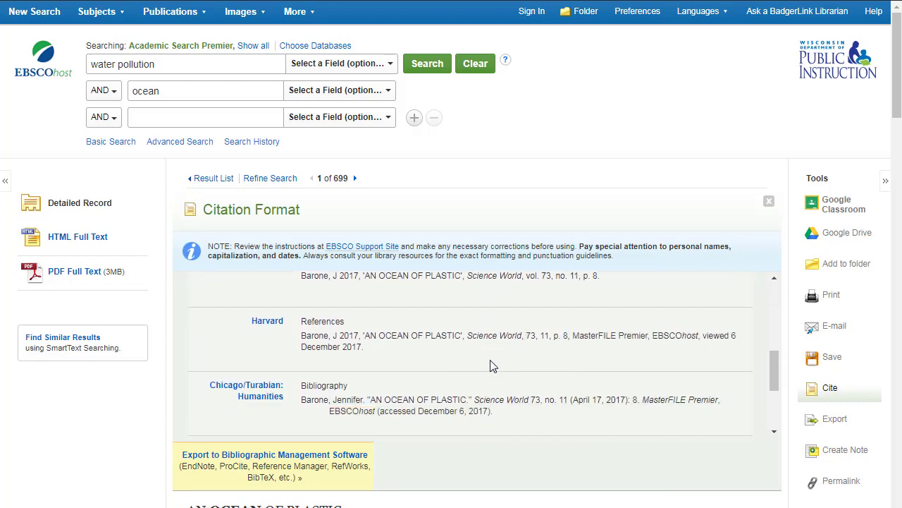
{"action": "scroll", "coordinate": [492, 365], "scroll_direction": "down", "scroll_amount": 1}
{"action": "scroll", "coordinate": [492, 365], "scroll_direction": "up", "scroll_amount": 1}
{"action": "left_click", "coordinate": [830, 389]}
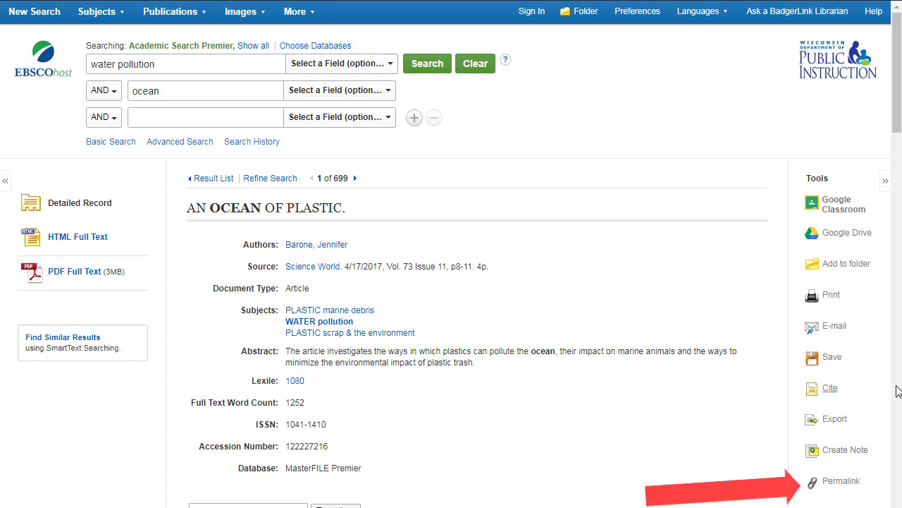
View the article's permanent link, then save the article to Google Drive
{"action": "left_click", "coordinate": [847, 484]}
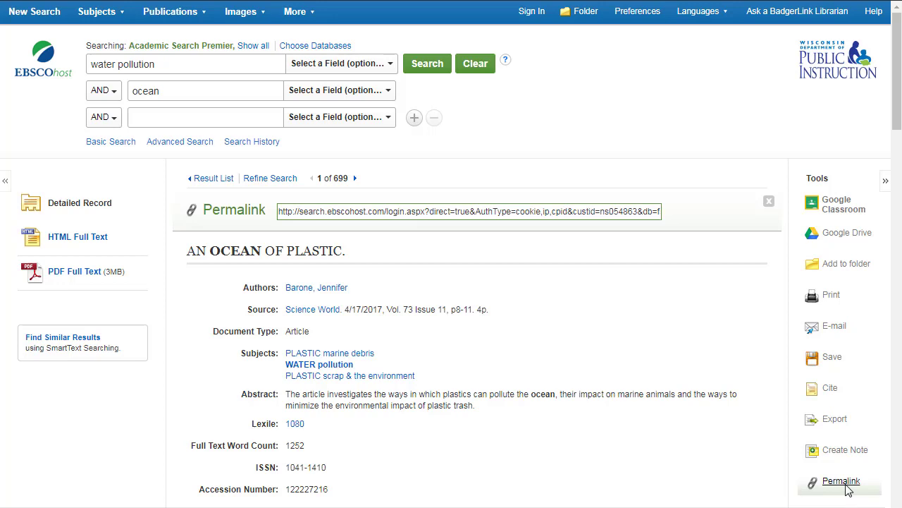
{"action": "left_click", "coordinate": [847, 485]}
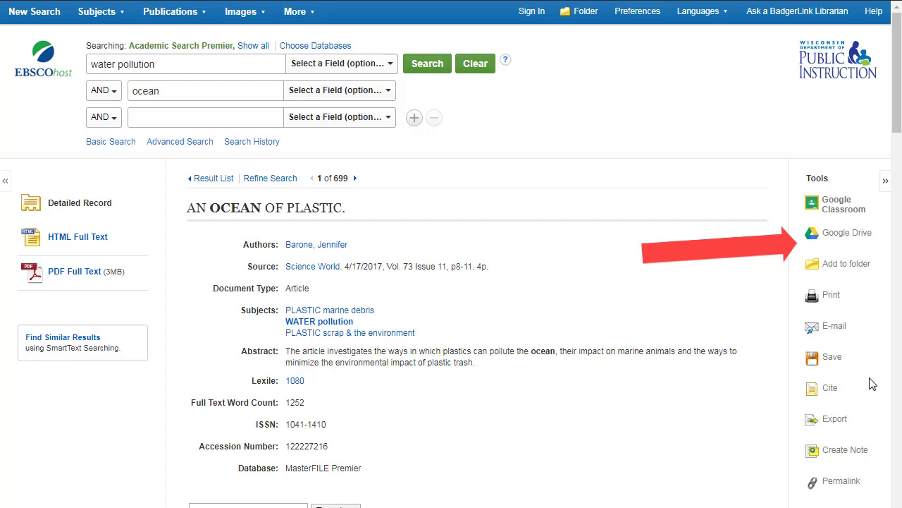
{"action": "left_click", "coordinate": [846, 236]}
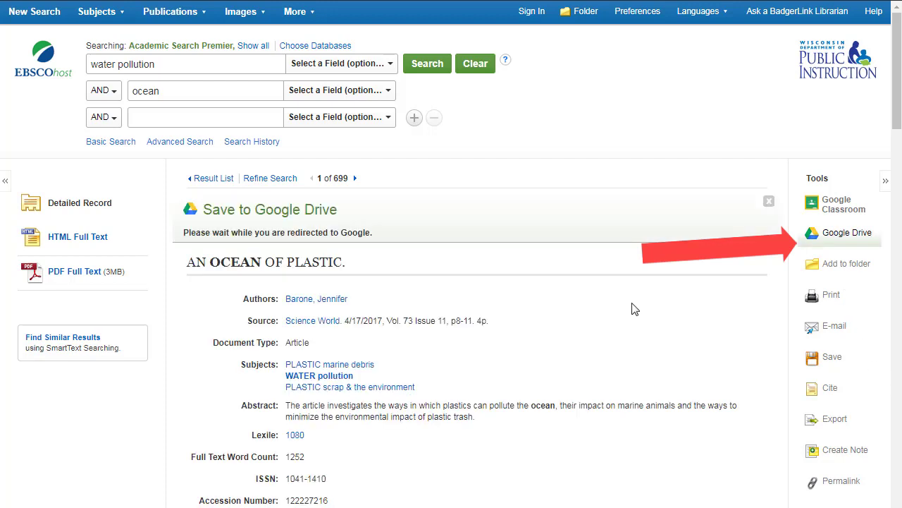